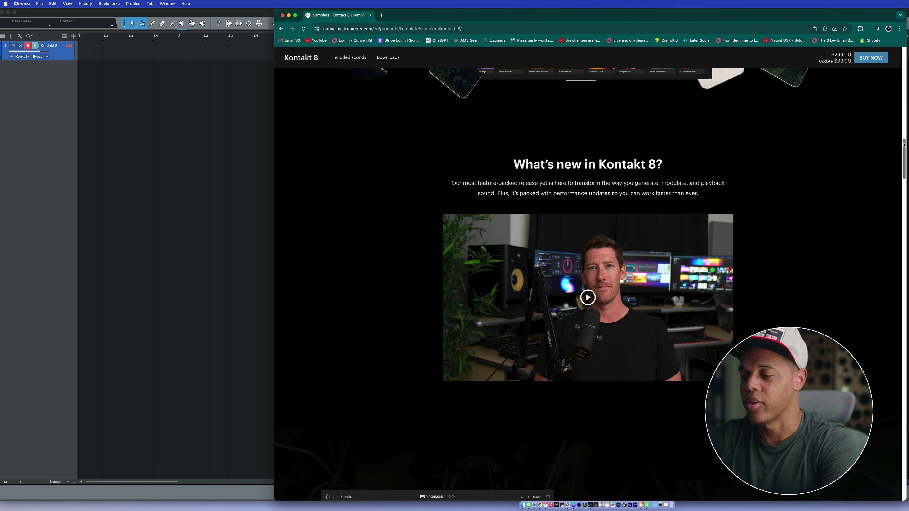
Step: Review the new features on the Kontakt 8 product page, including Chords and Phrases tools, Leap and Conflux, ending back at the page header
left_click_drag(904, 144, 902, 150)
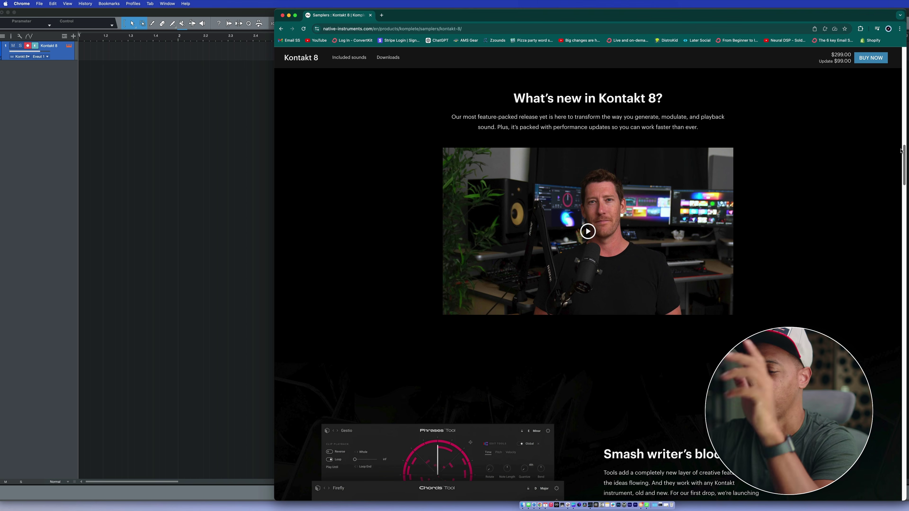
left_click_drag(901, 150, 902, 176)
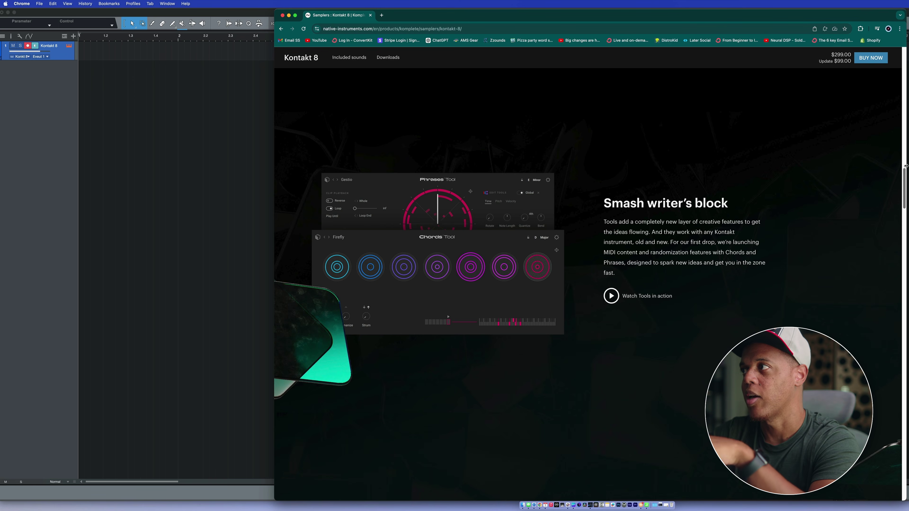
scroll(906, 166, "down", 10)
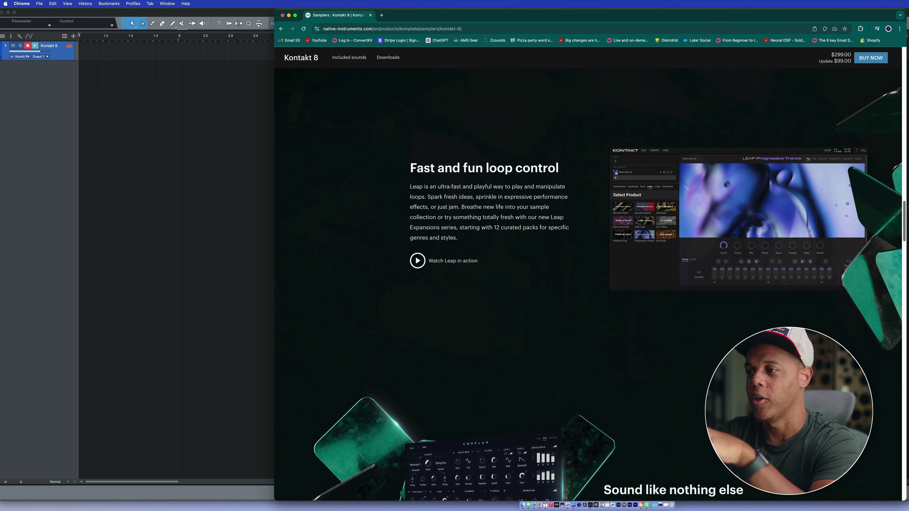
scroll(908, 209, "down", 2)
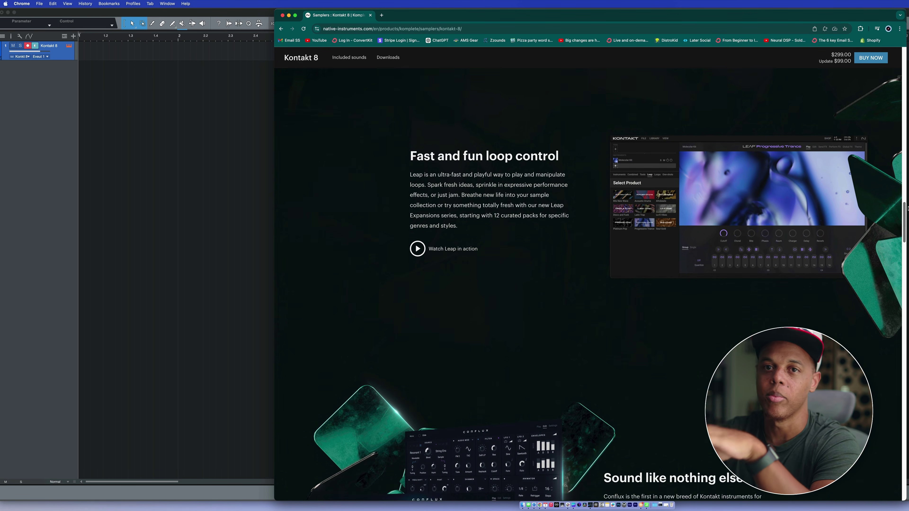
left_click_drag(907, 208, 907, 233)
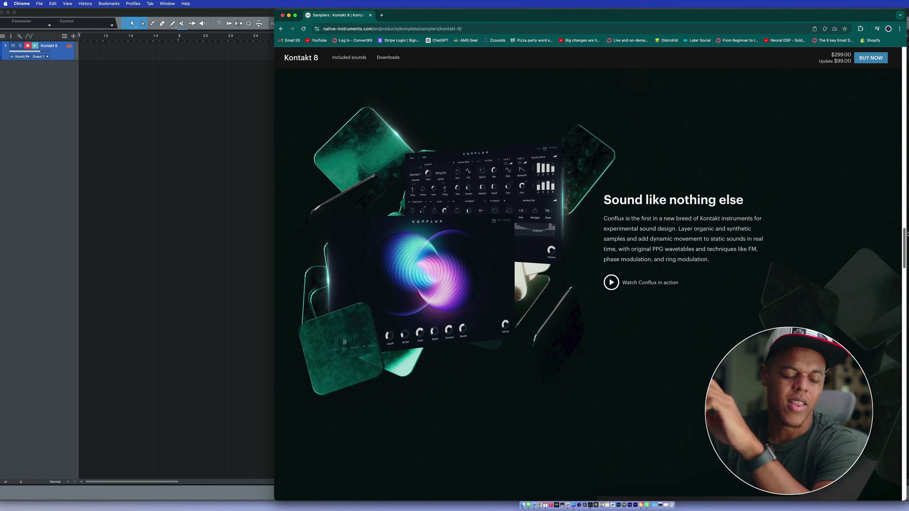
scroll(908, 233, "up", 1)
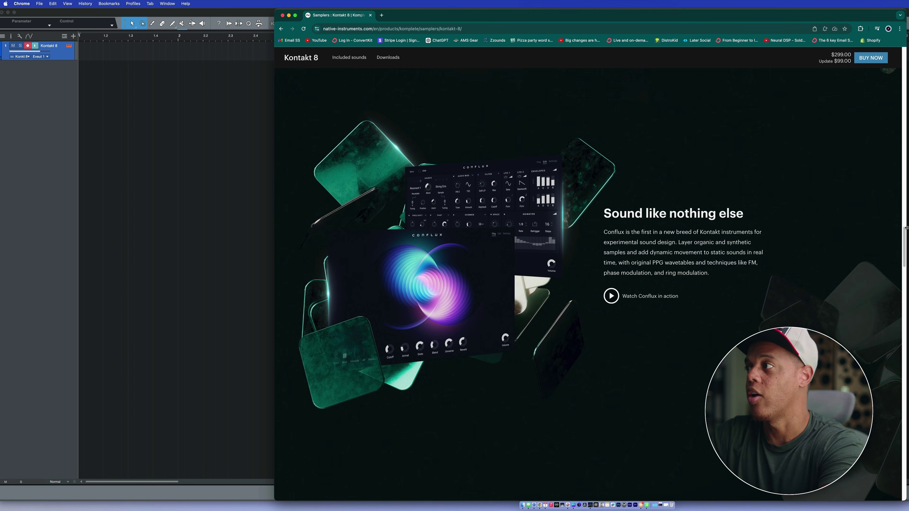
scroll(903, 231, "down", 2)
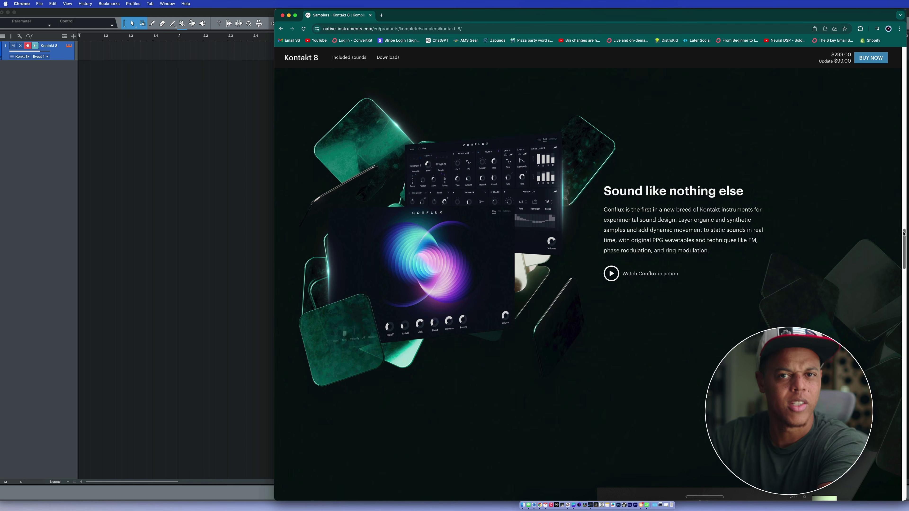
left_click_drag(903, 234, 888, 37)
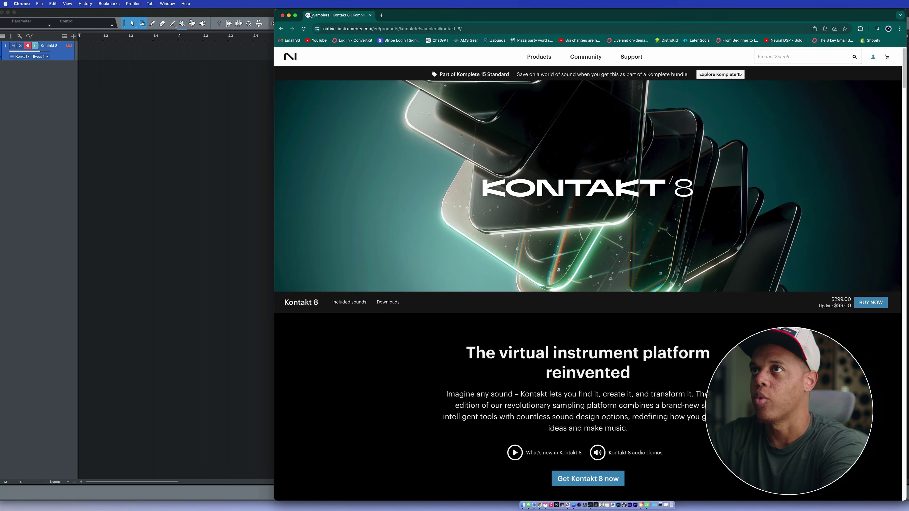
Step: Close the product page, open the Kontakt 8 instrument from its track in Studio One and enlarge its window
left_click(283, 16)
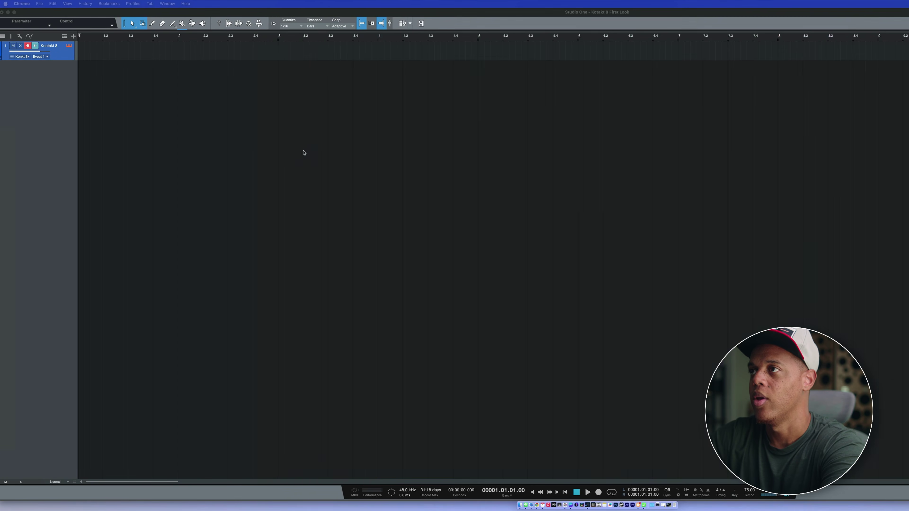
left_click(69, 46)
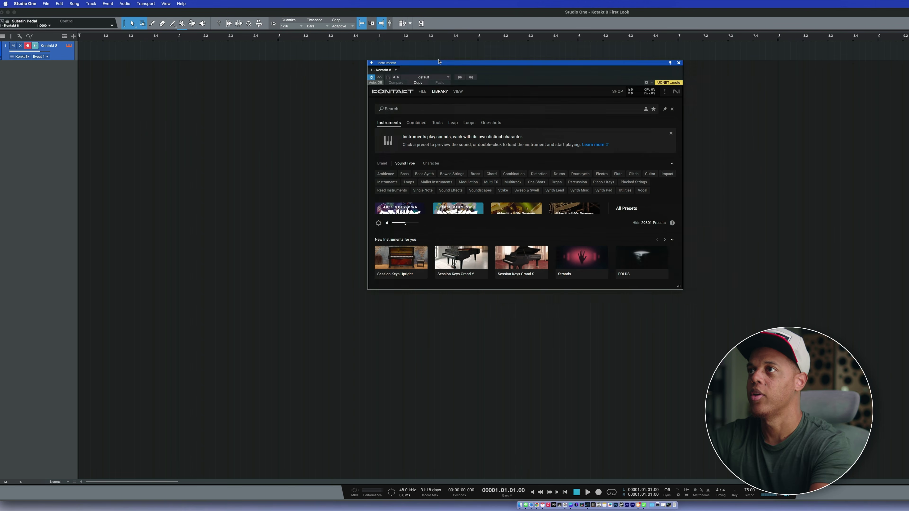
left_click_drag(654, 255, 768, 496)
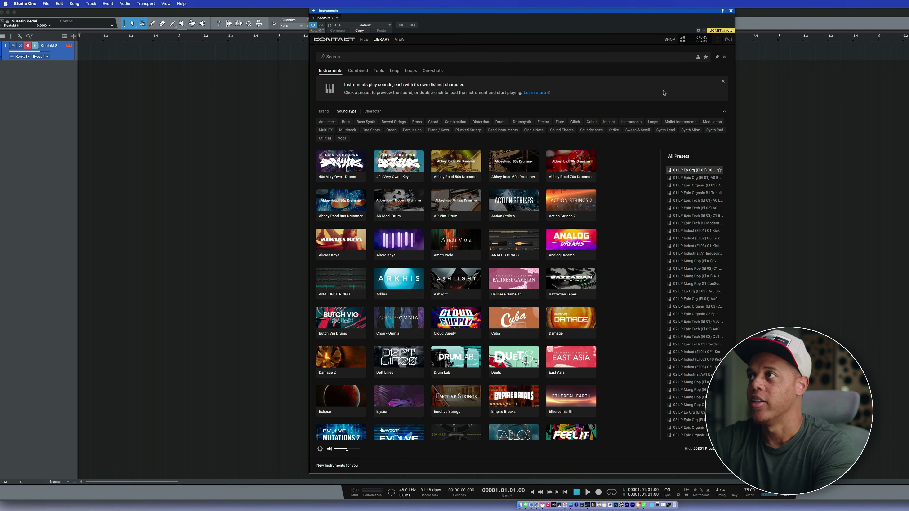
Step: Browse the Kontakt library categories, examining the Tools, One-shots, Instruments and Combined content
left_click(353, 71)
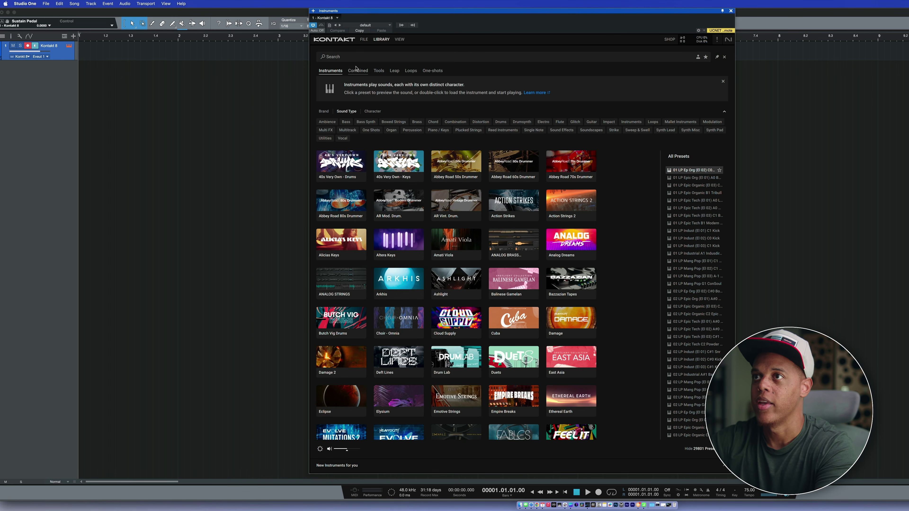
left_click(375, 71)
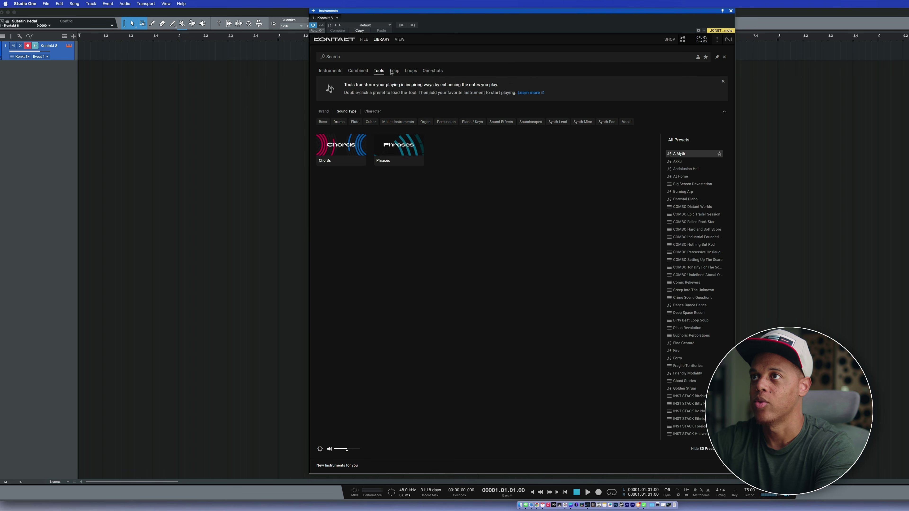
left_click(433, 71)
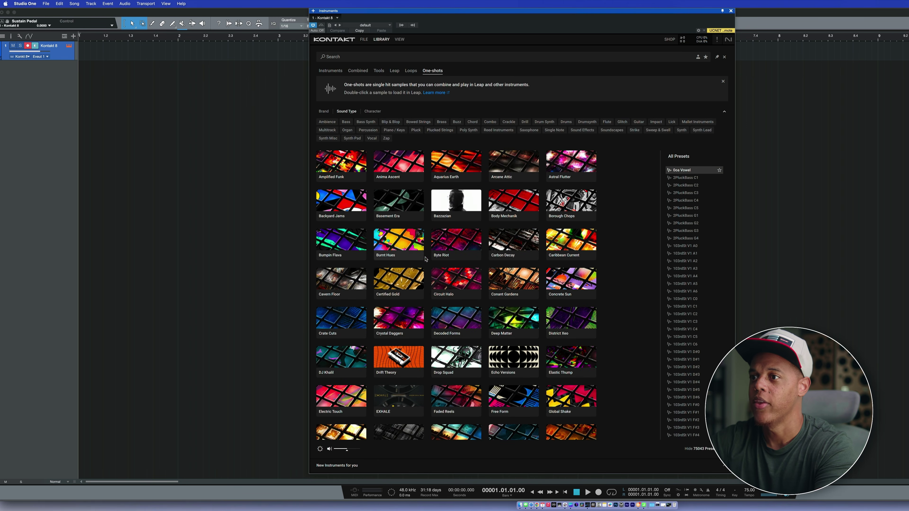
scroll(515, 230, "down", 10)
scroll(515, 230, "up", 10)
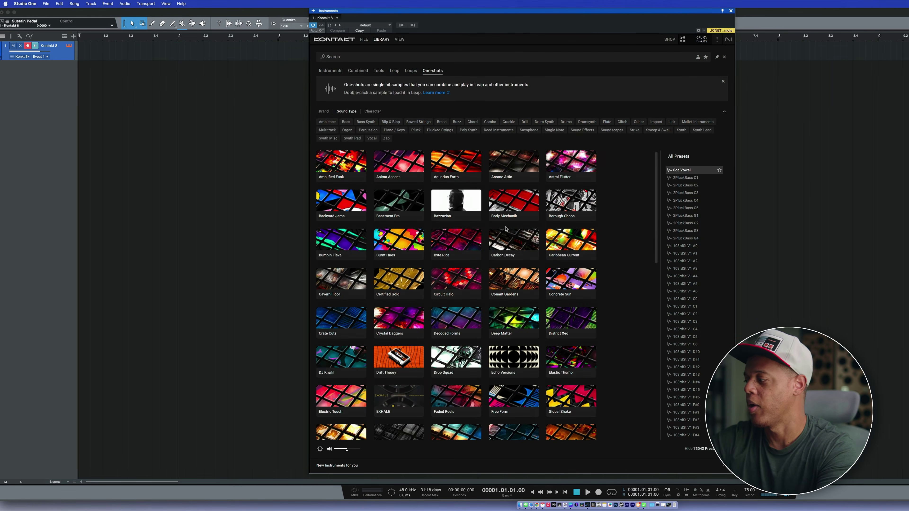
scroll(473, 264, "down", 1)
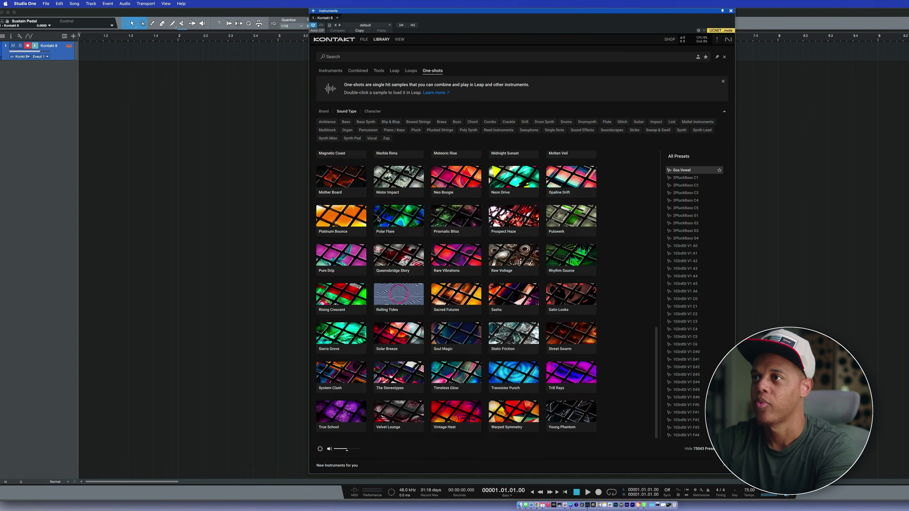
left_click(331, 70)
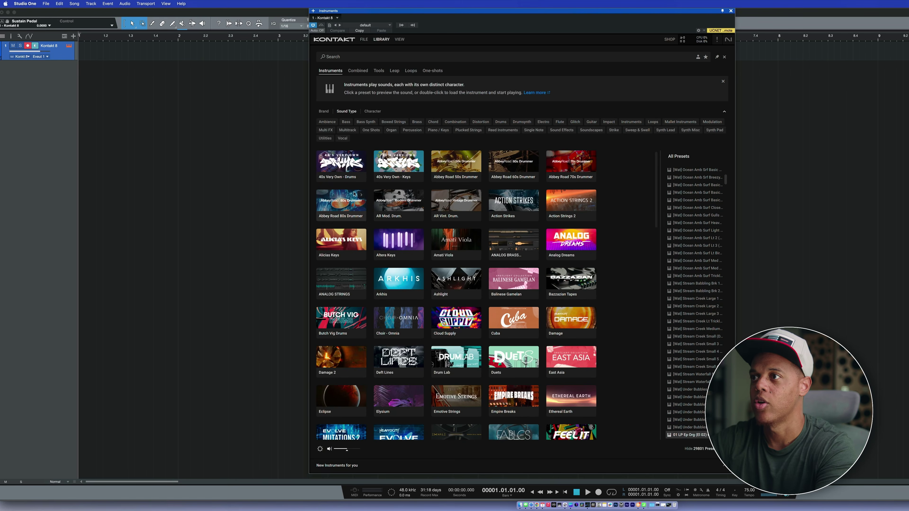
scroll(446, 210, "down", 8)
scroll(446, 210, "down", 10)
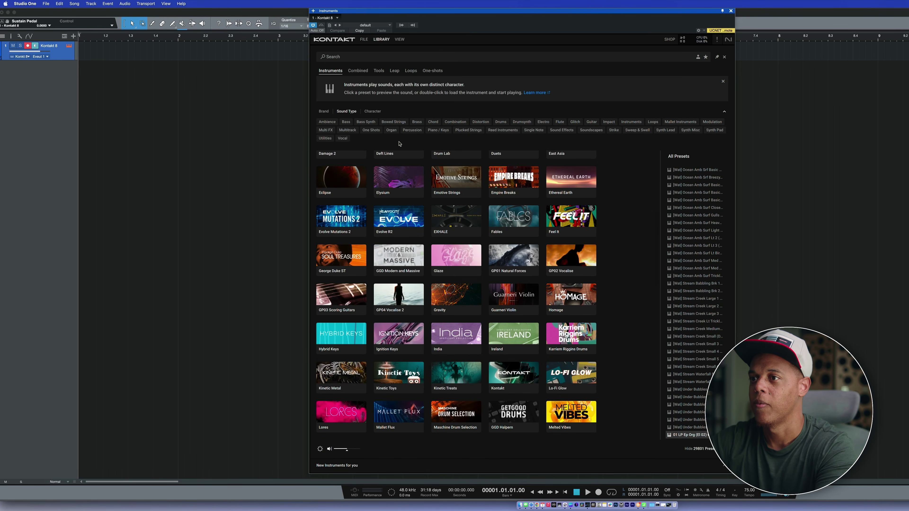
left_click(358, 71)
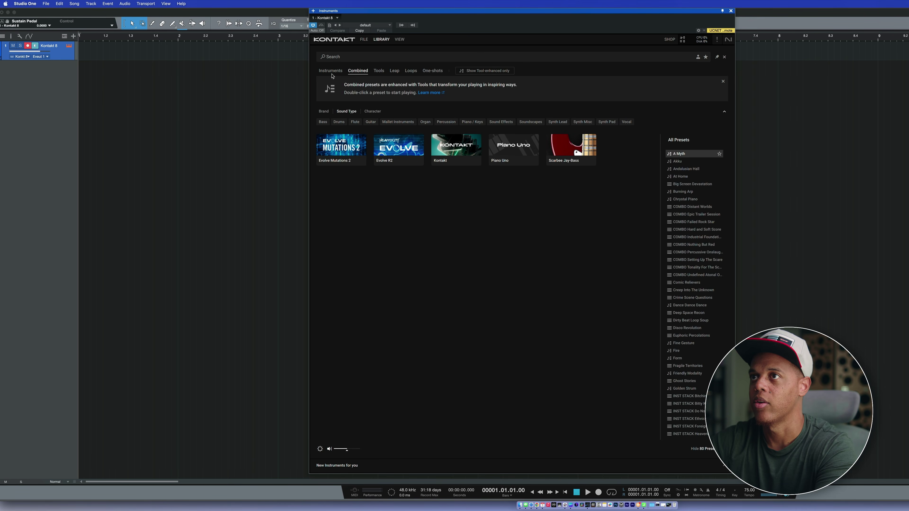
Step: Load the Chords tool with the Adios Berlina preset and check the audio device settings in the preferences
left_click(379, 71)
left_click(340, 149)
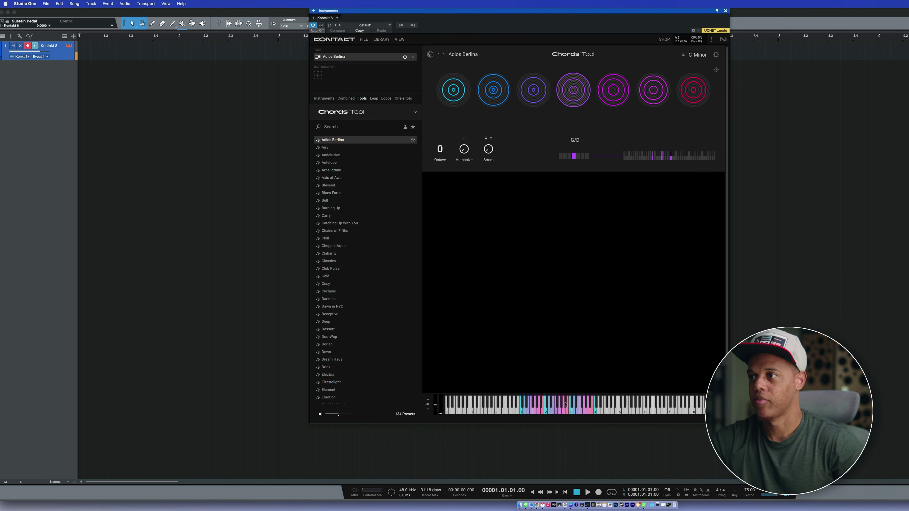
key("super+comma")
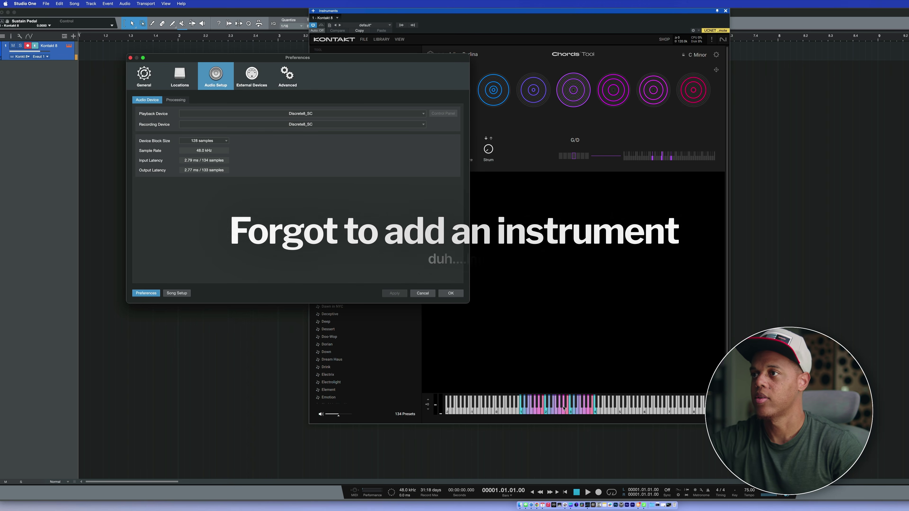
left_click(452, 293)
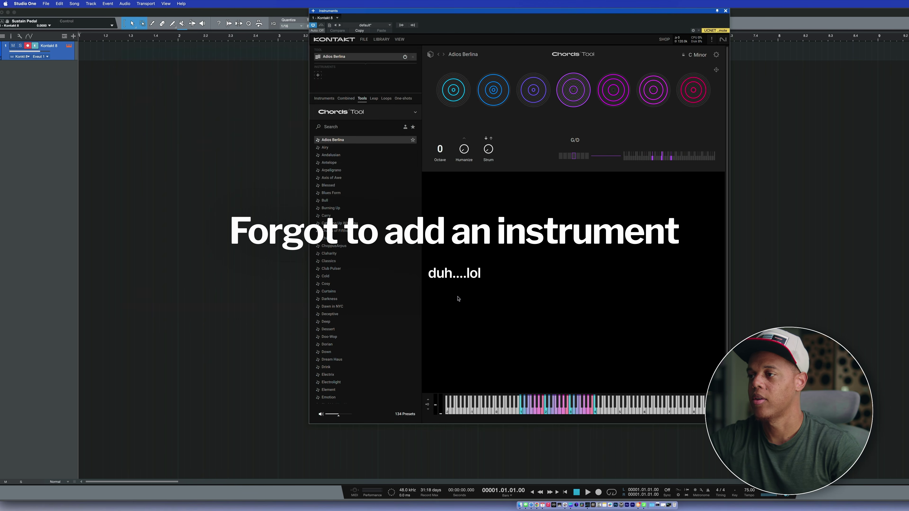
Step: Switch the Chords tool to the Airy preset and add the 40s Very Own - Keys instrument from the library
left_click(334, 148)
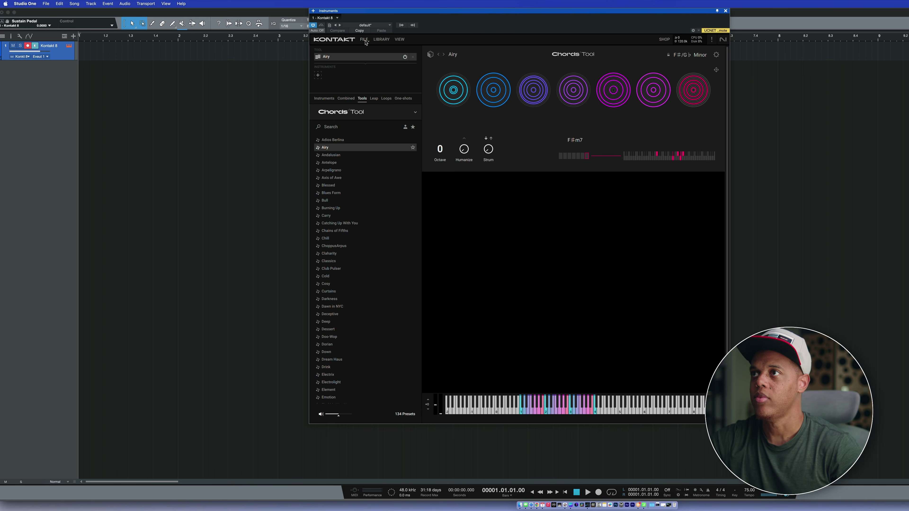
left_click(381, 39)
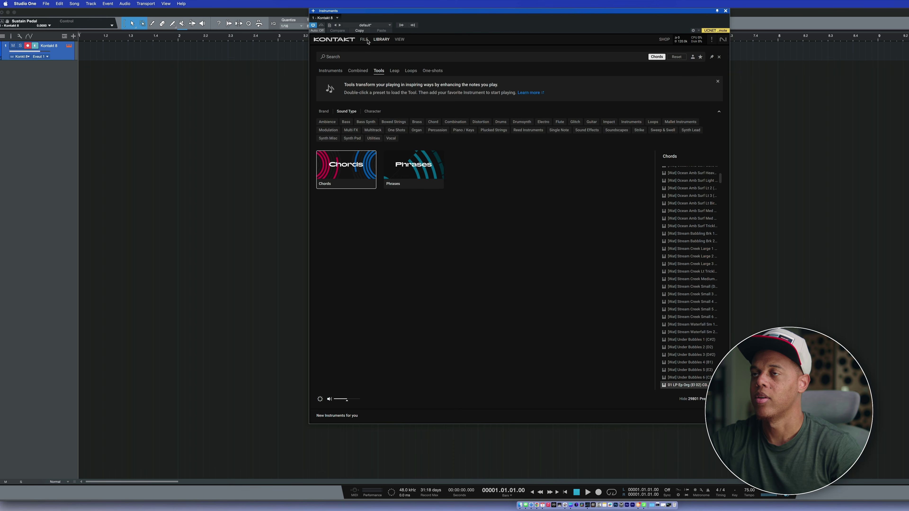
left_click(331, 71)
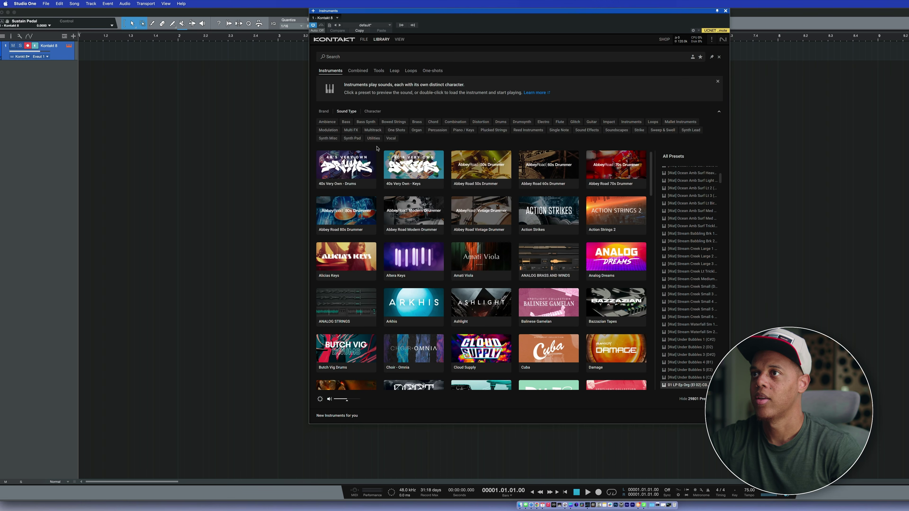
left_click(437, 176)
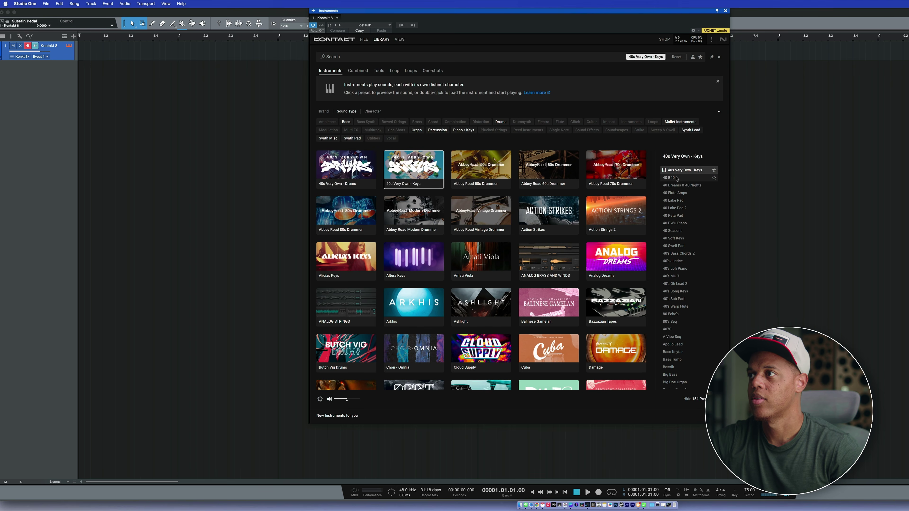
double_click(677, 178)
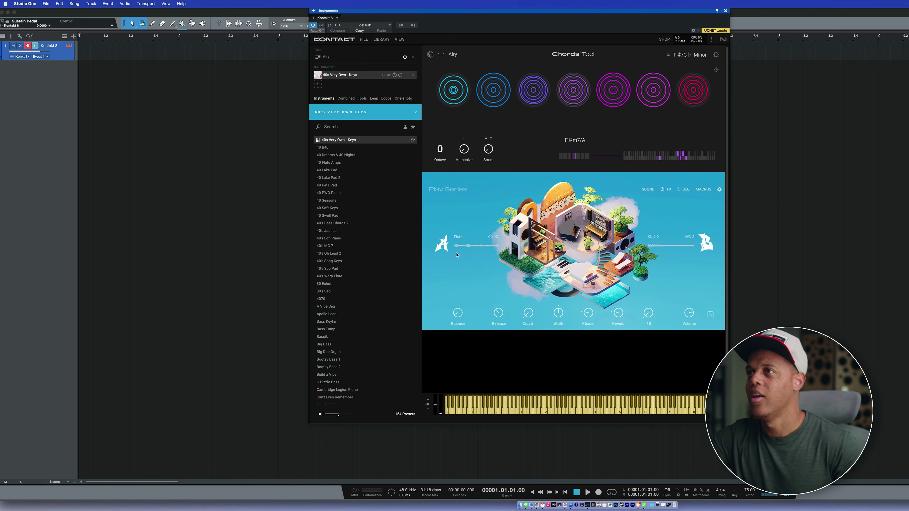
Step: Move the Kontakt window aside and try the Andalusian chord preset before returning to Airy
left_click_drag(398, 13, 530, 17)
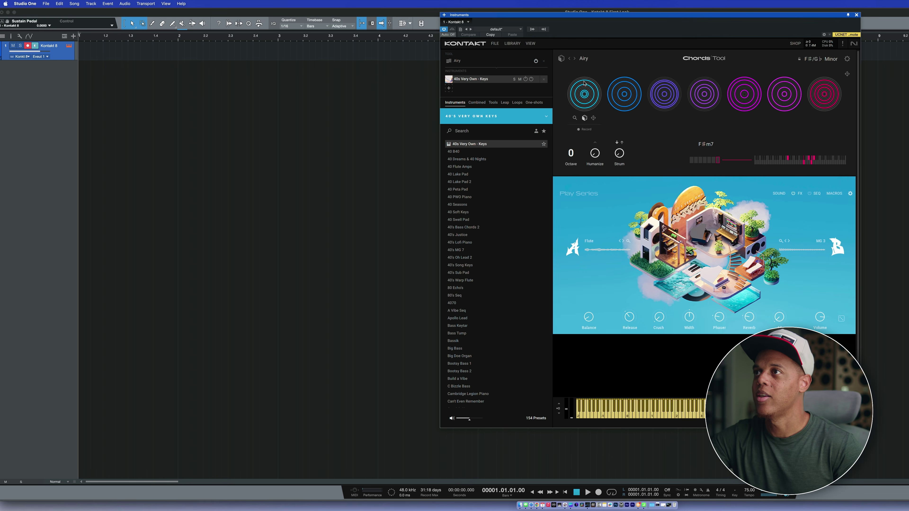
left_click(575, 58)
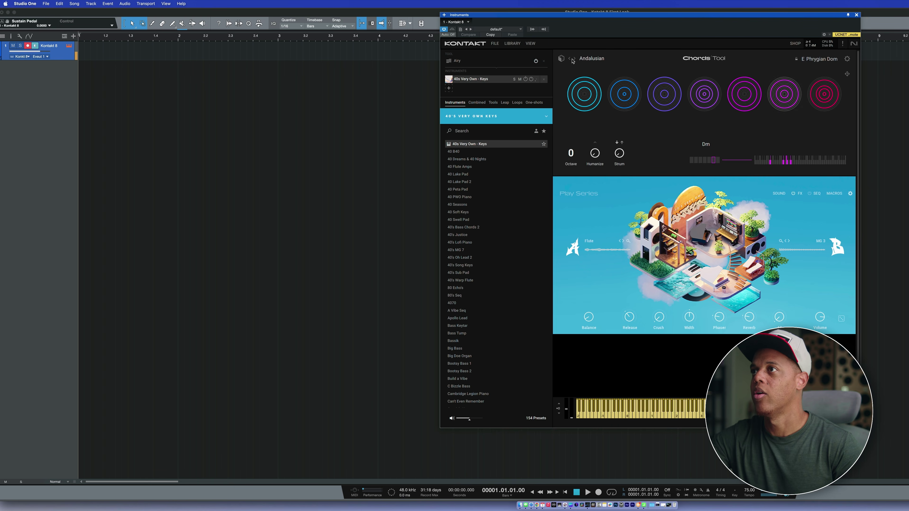
left_click(570, 59)
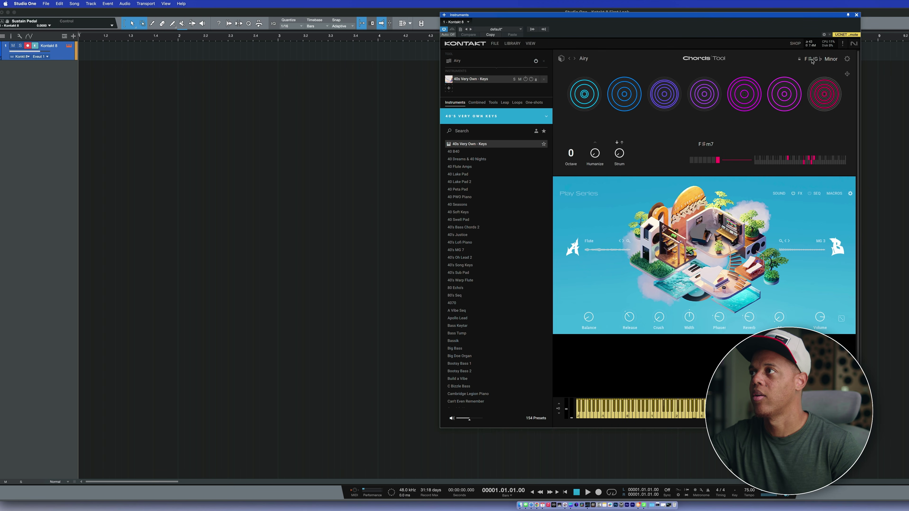
Step: Try the Major and Dorian scales in F♯/G♭ on the Airy chord preset
left_click(823, 59)
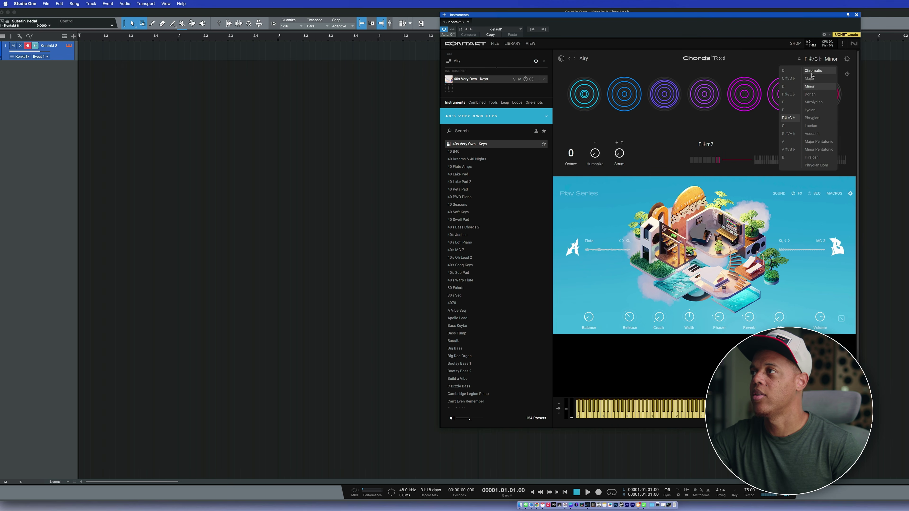
left_click(811, 78)
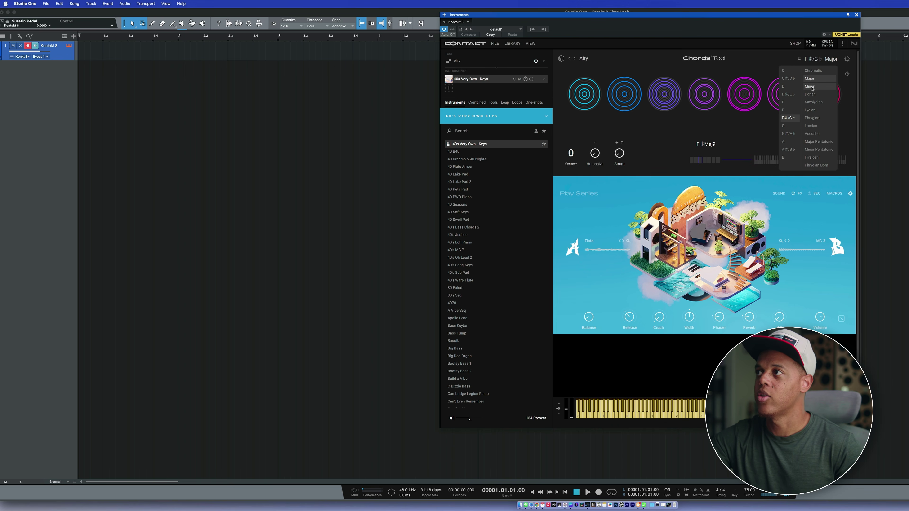
left_click(811, 94)
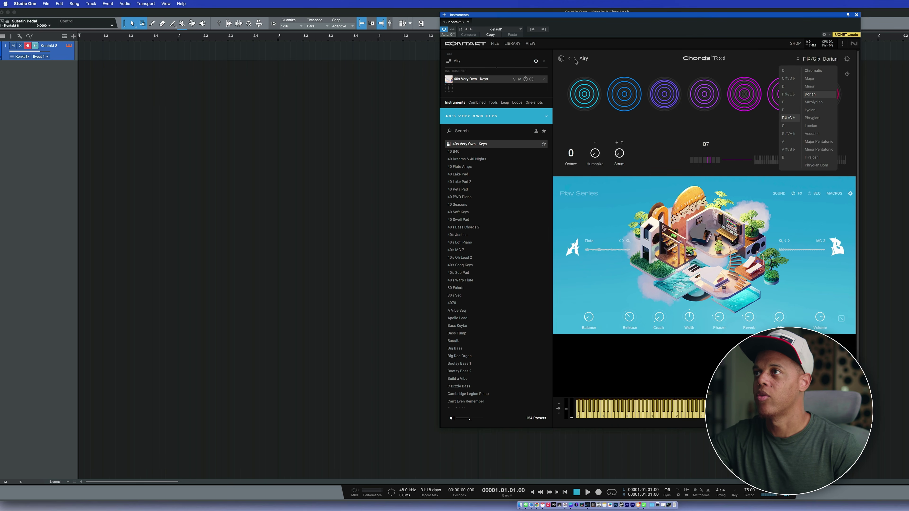
Step: Pick a random chord preset, Soul Window, for the Chords tool and set the song tempo to 79
left_click(561, 59)
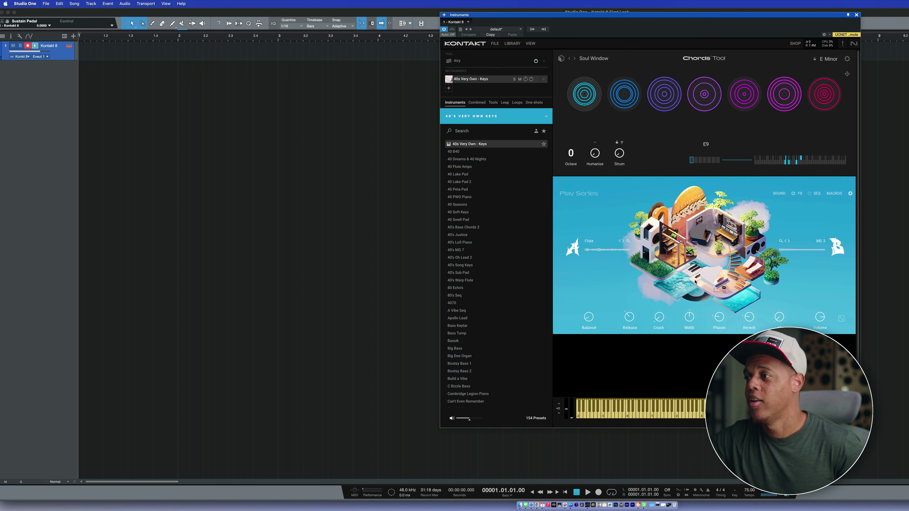
left_click_drag(754, 498, 742, 500)
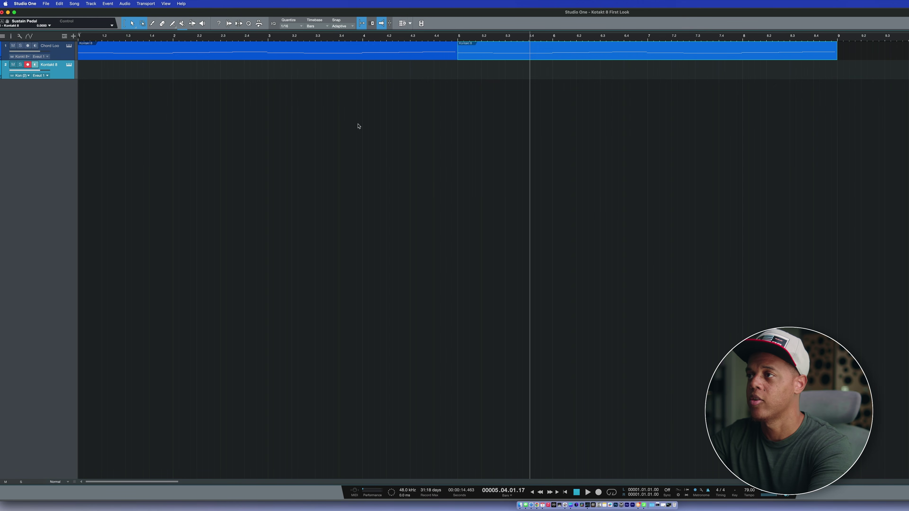
Step: Open the second Kontakt 8 instrument, enlarge its window and load 40s Very Own - Keys from the library
left_click(69, 65)
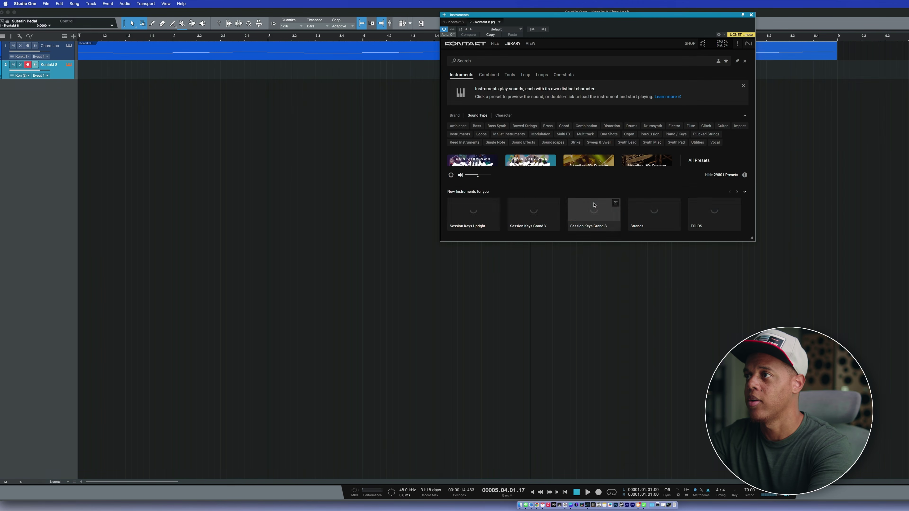
left_click_drag(599, 15, 464, 59)
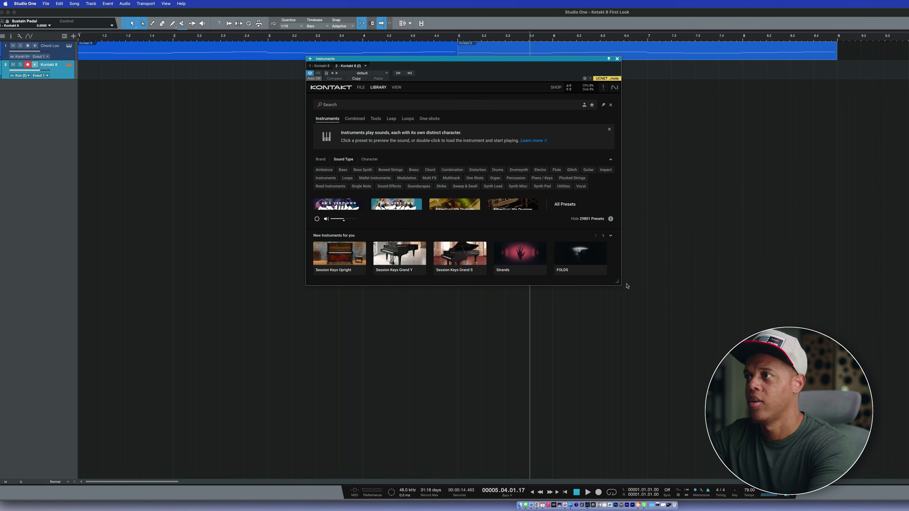
left_click_drag(618, 283, 782, 393)
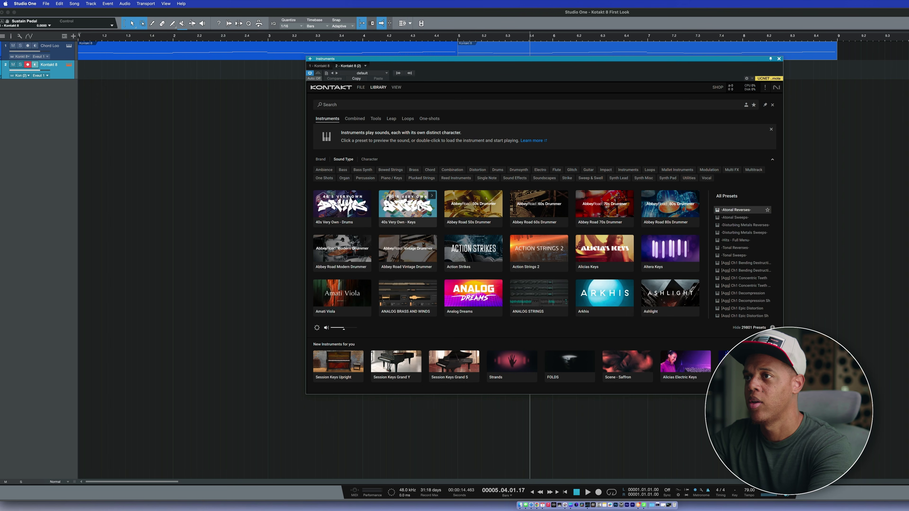
left_click(408, 204)
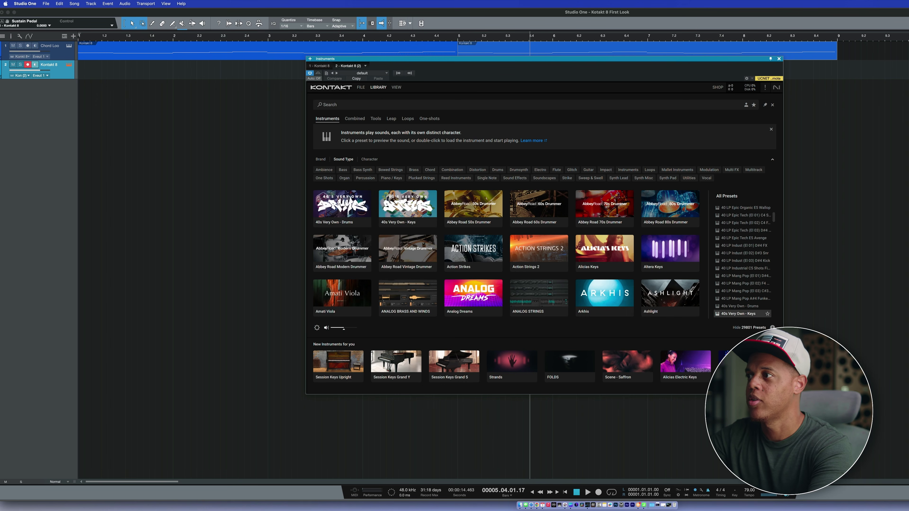
left_click(773, 345)
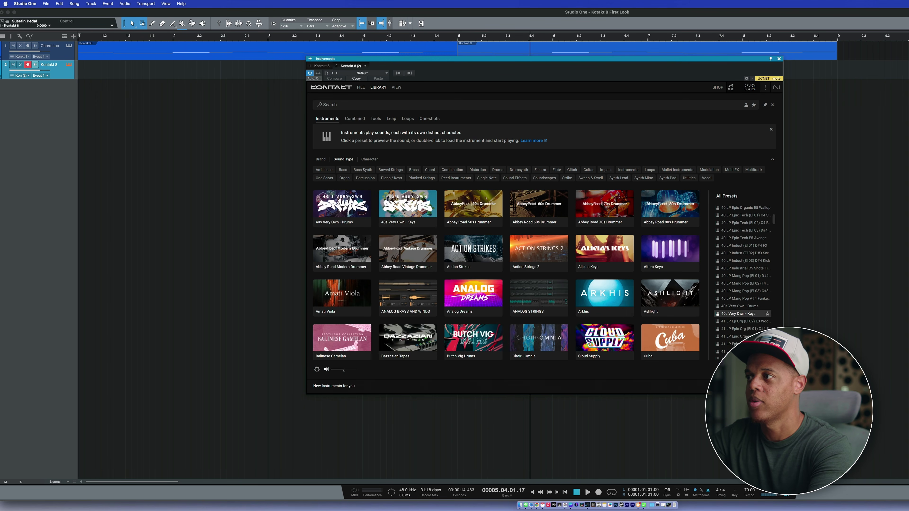
double_click(432, 197)
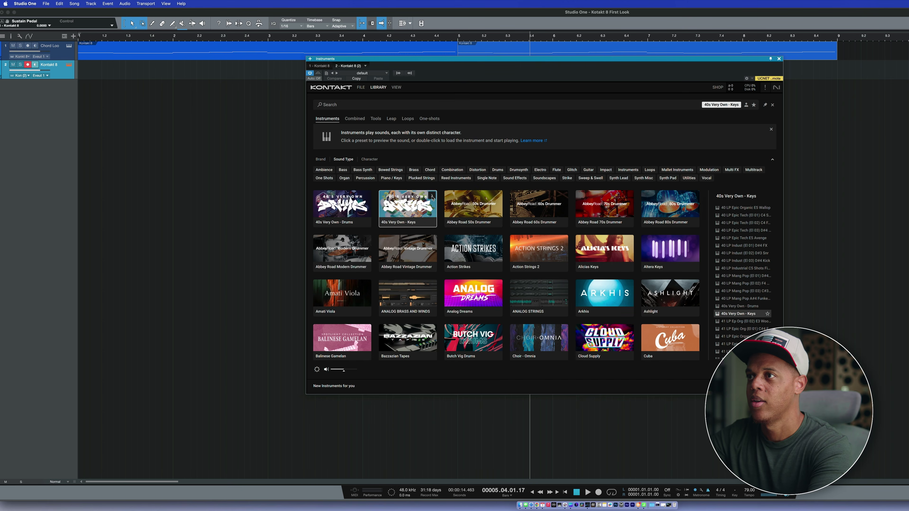
Step: Load the 40 B40 preset on the second Kontakt 8 track and play it against the chord loop
left_click_drag(423, 58, 298, 78)
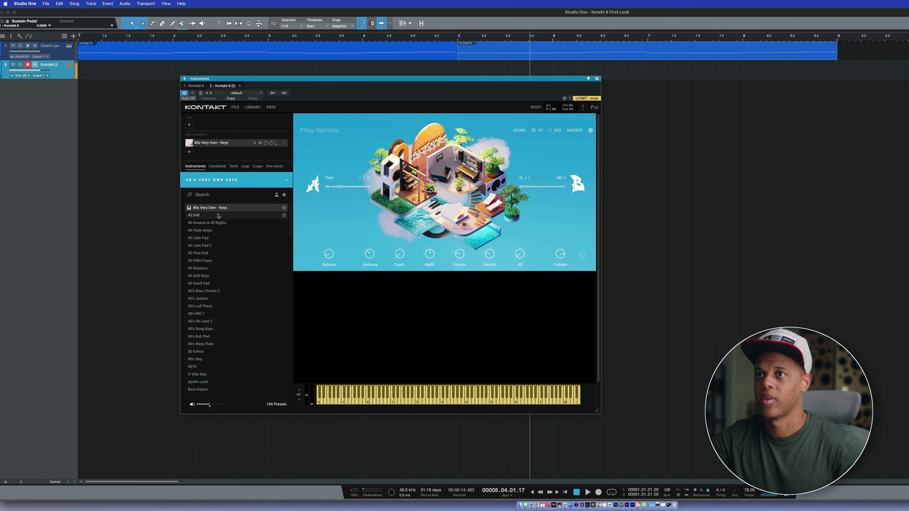
left_click(229, 216)
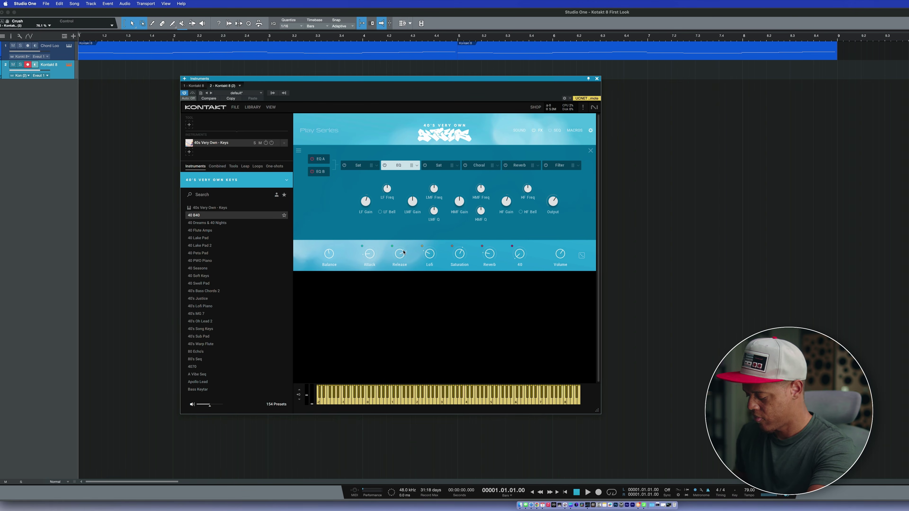
key("space")
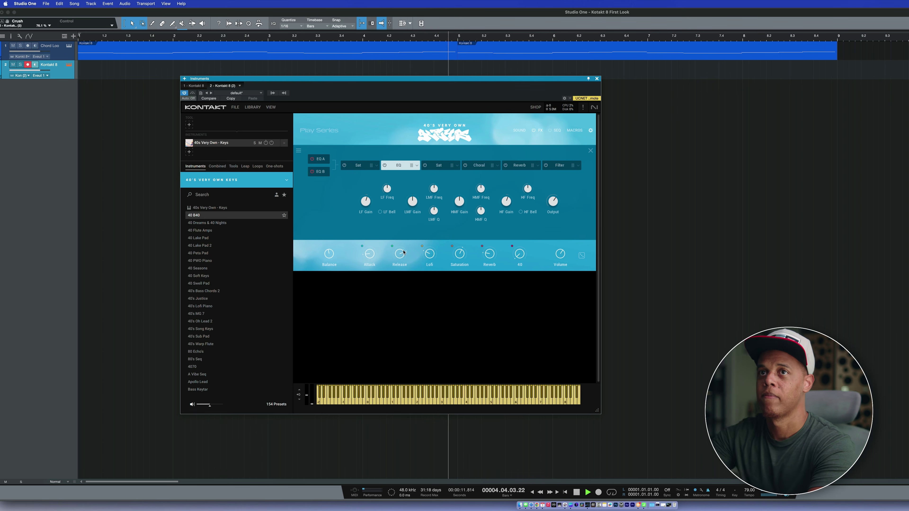
key("space")
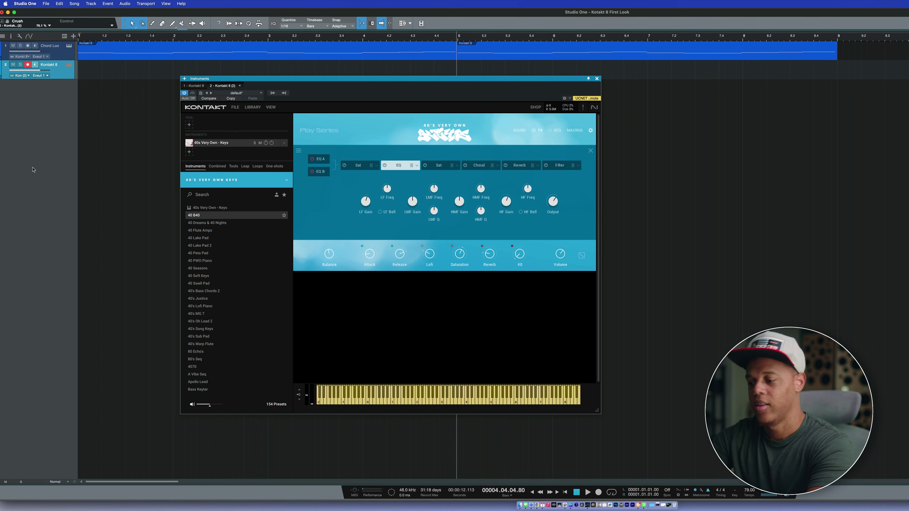
Step: With the track inspector shown, add a third Kontakt 8 track and rename the second track Lead bell
key("F4")
left_click(49, 114)
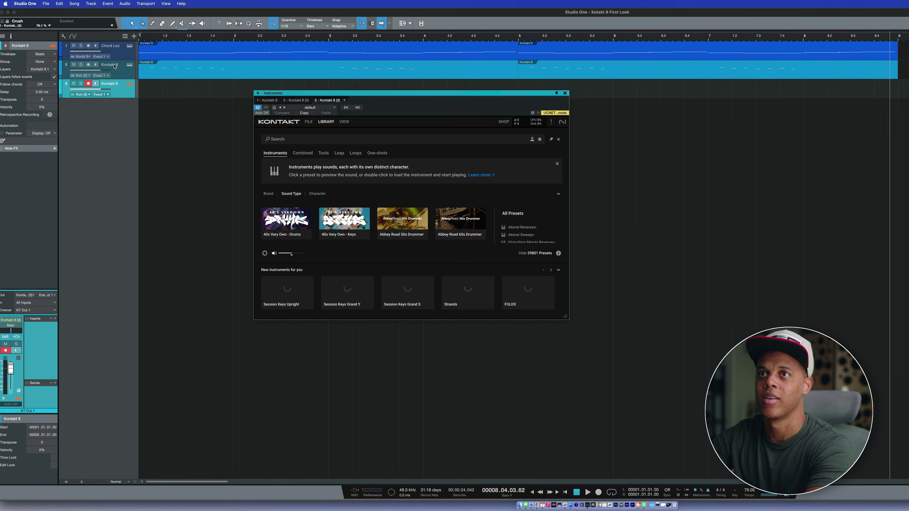
left_click(295, 193)
double_click(113, 65)
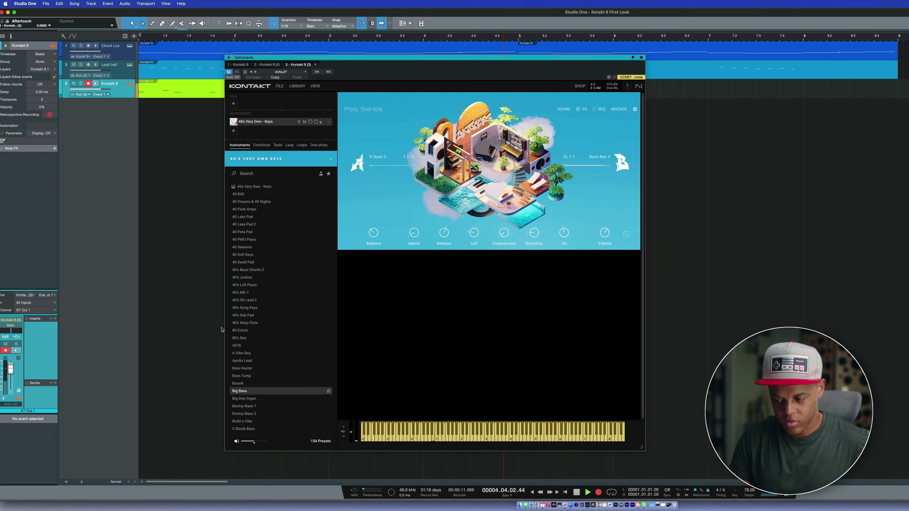
Step: Stop the bass recording, duplicate its part to start at bar 5, and rename the third track Bass
key("space")
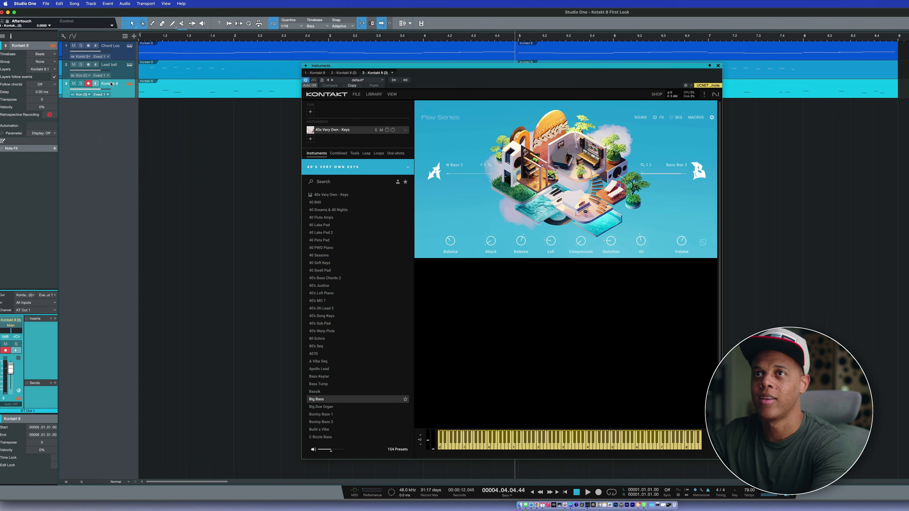
key("shift+d")
double_click(111, 84)
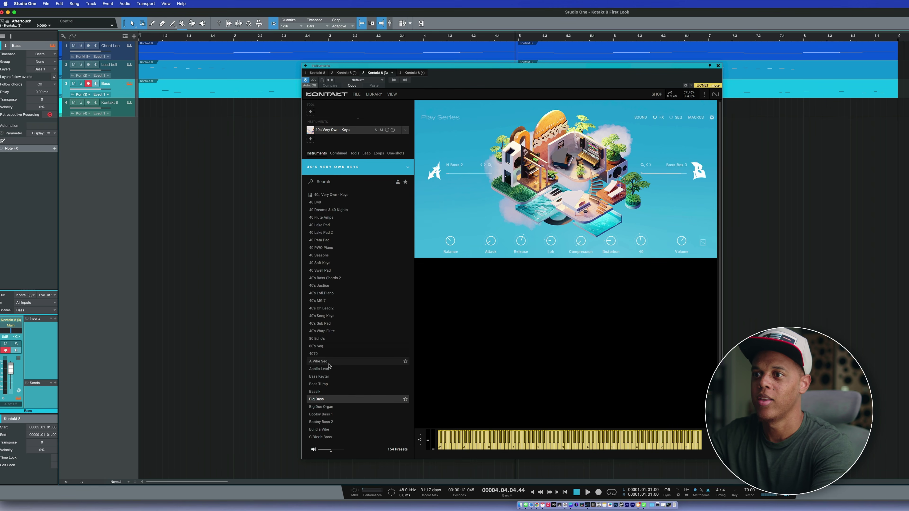
Step: Keep the Big Bass preset on the Bass track and load 40s Very Own - Keys on the fourth Kontakt 8 track
left_click(319, 369)
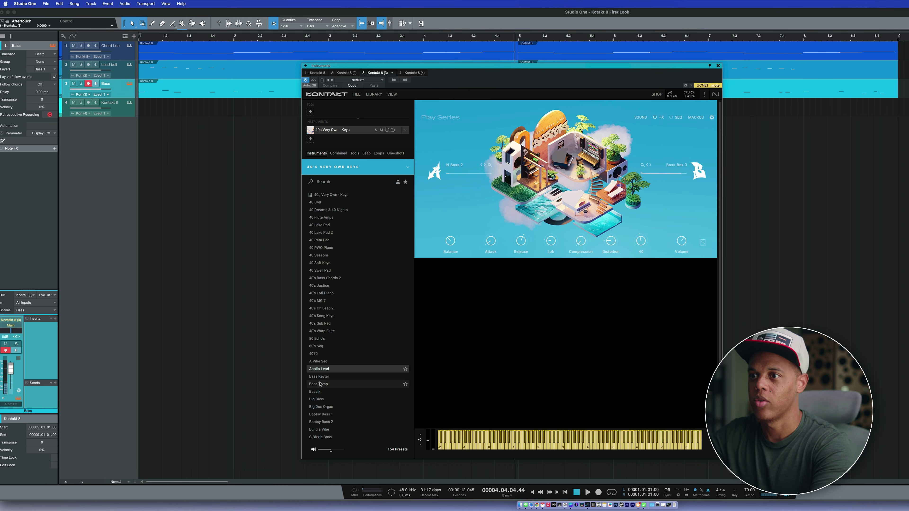
left_click(321, 399)
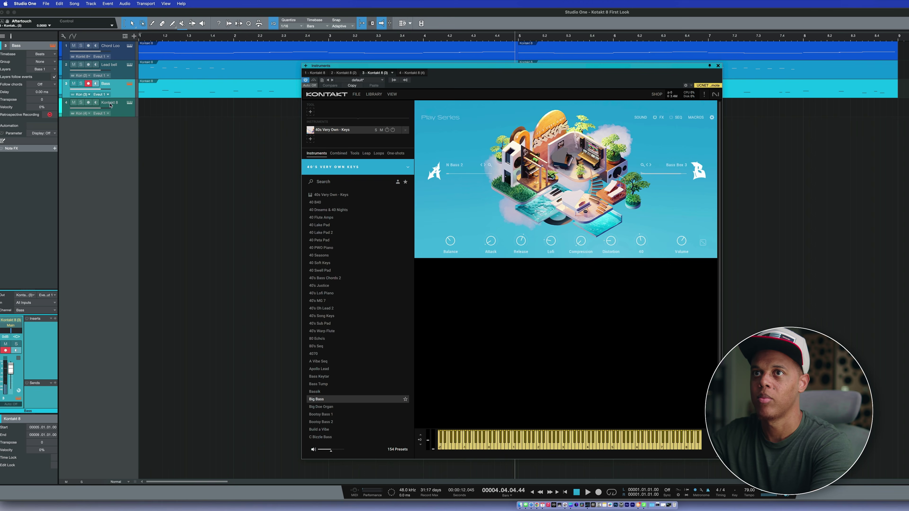
left_click(115, 114)
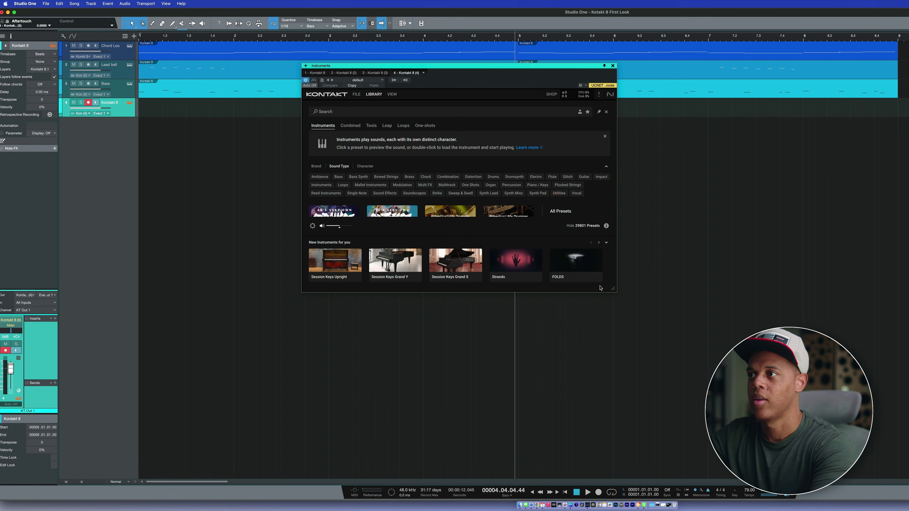
left_click_drag(614, 291, 676, 422)
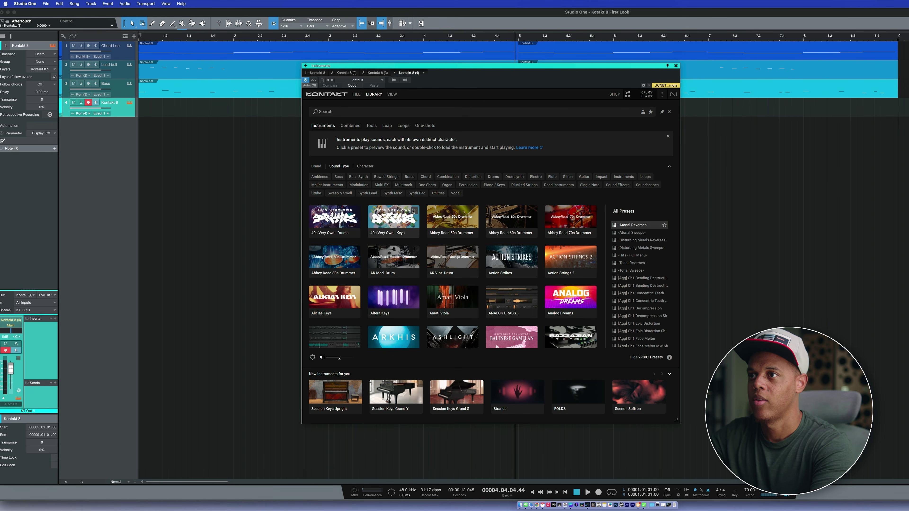
double_click(414, 210)
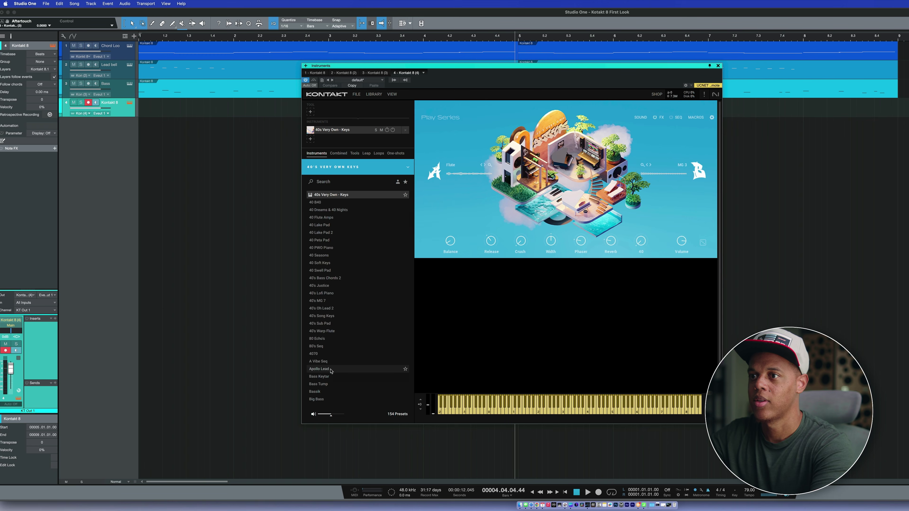
Step: Audition the Apollo Lead and 40's Lofi Piano presets on the fourth track, then settle on Colour Keys
left_click(332, 370)
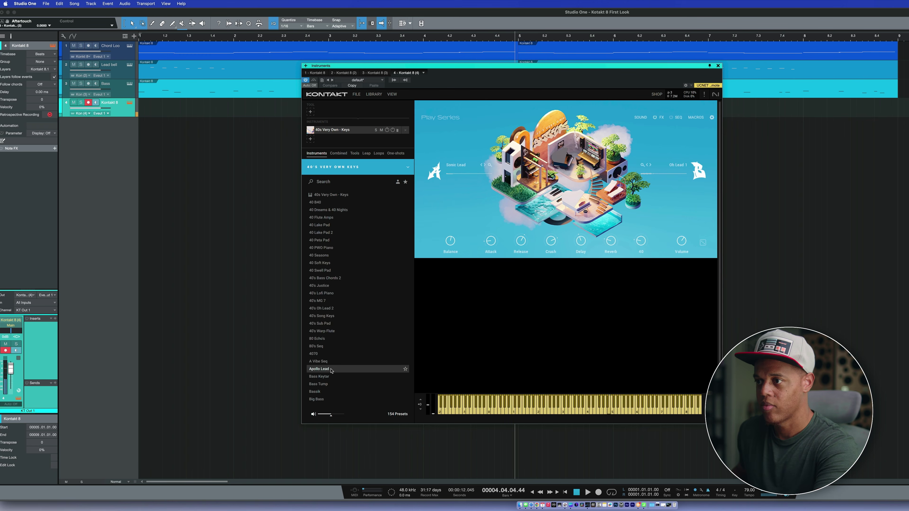
left_click(331, 293)
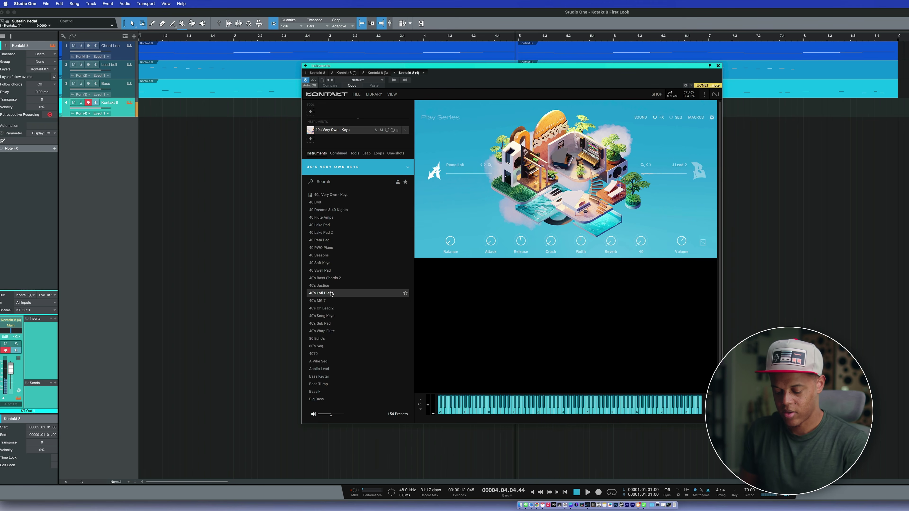
scroll(337, 315, "down", 5)
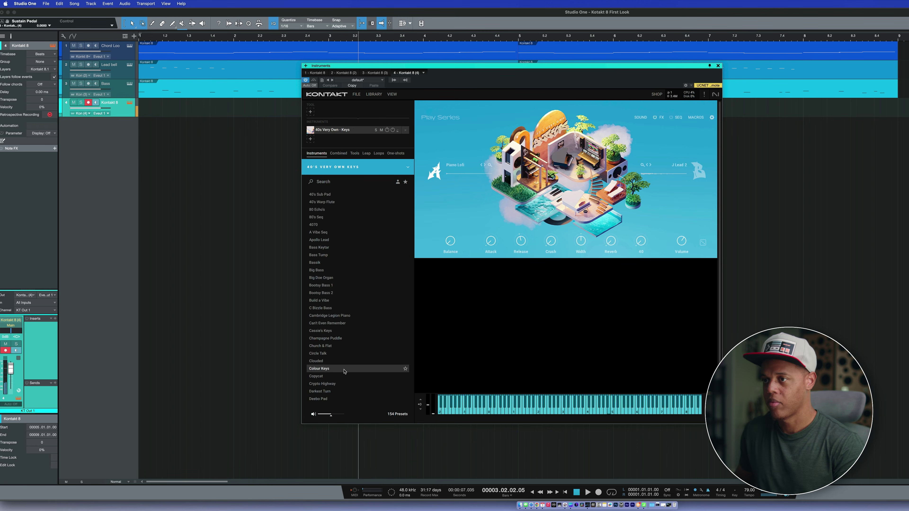
left_click(344, 372)
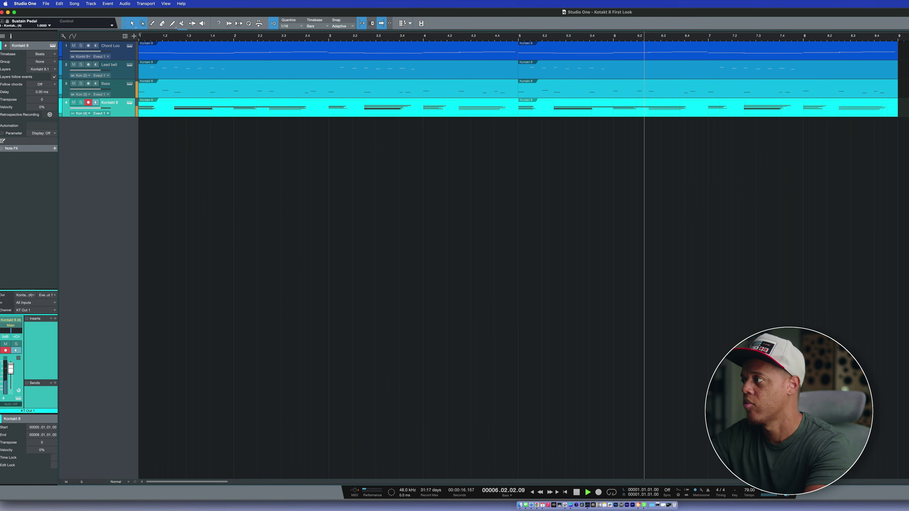
Step: Add an Impact drum sampler track below the Kontakt 8 tracks and open its preset list
left_click_drag(907, 343, 89, 169)
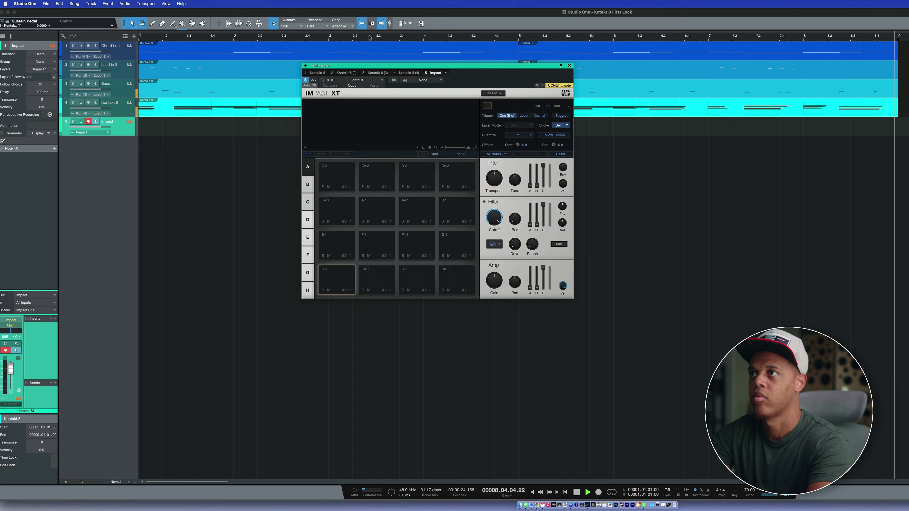
left_click(382, 81)
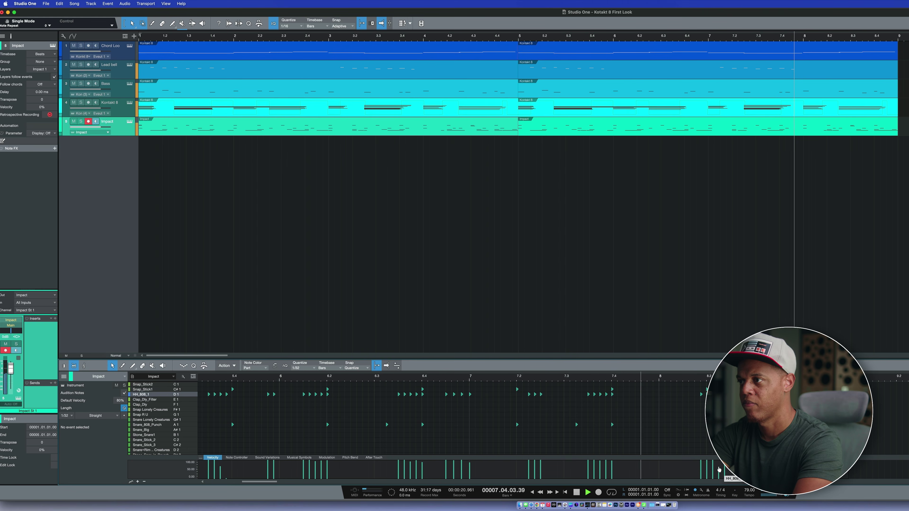
Step: Edit the HH_808_1 hi-hats in bar 8, placing notes at 8.1.4 and 8.2.3, and replay from just before bar 8
left_click(702, 396)
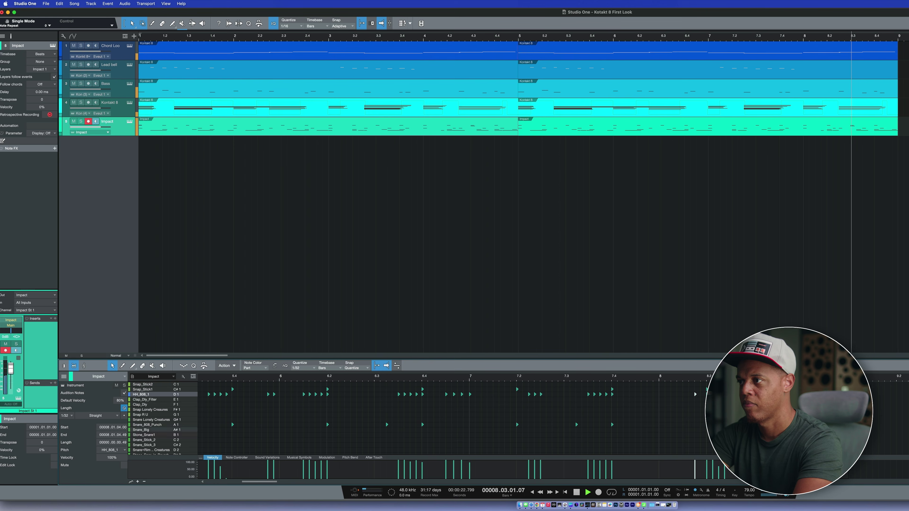
double_click(733, 395)
left_click(649, 378)
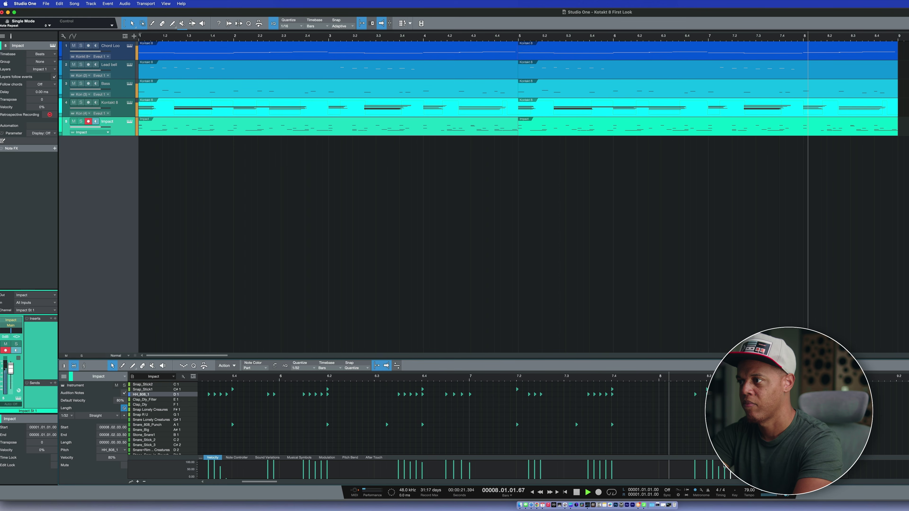